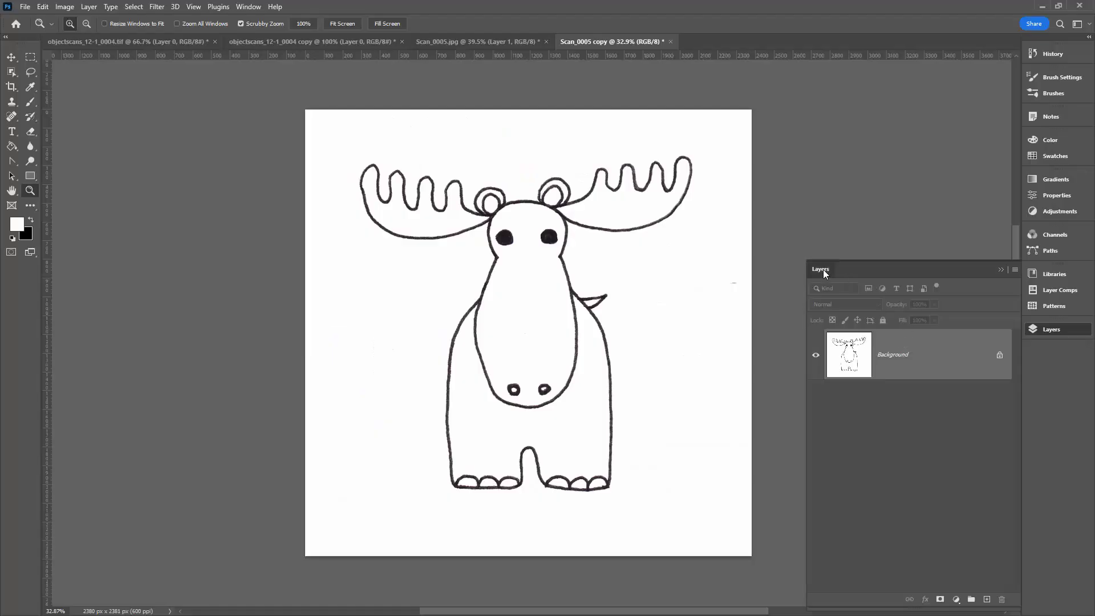
# - Unlock the Background layer and add a new empty layer beneath the moose drawing
pyautogui.moveTo(824, 274); pyautogui.dragTo(762, 188)
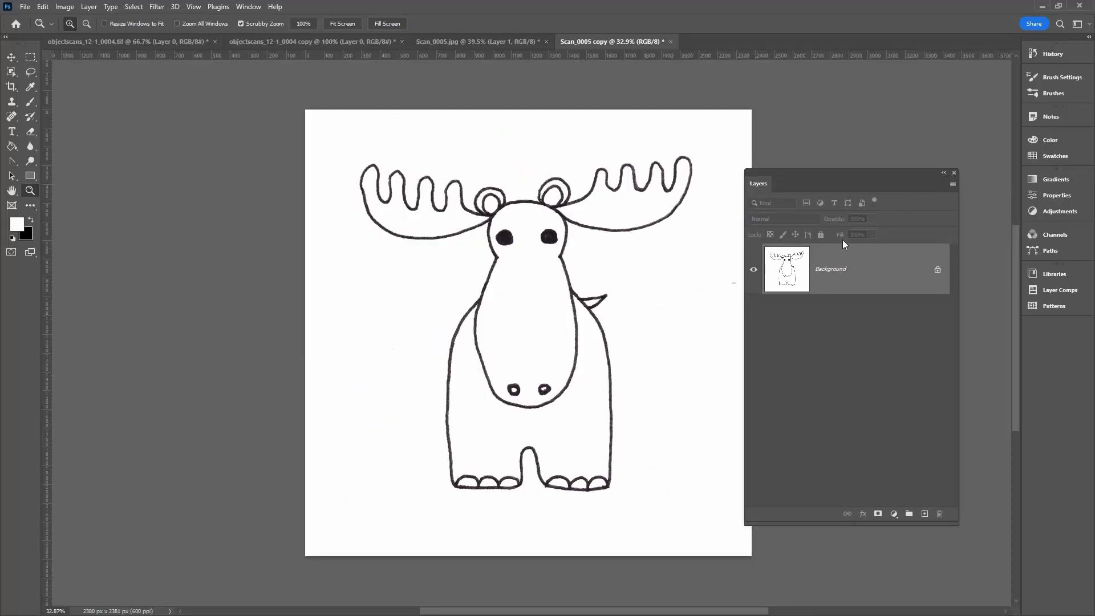
pyautogui.click(938, 271)
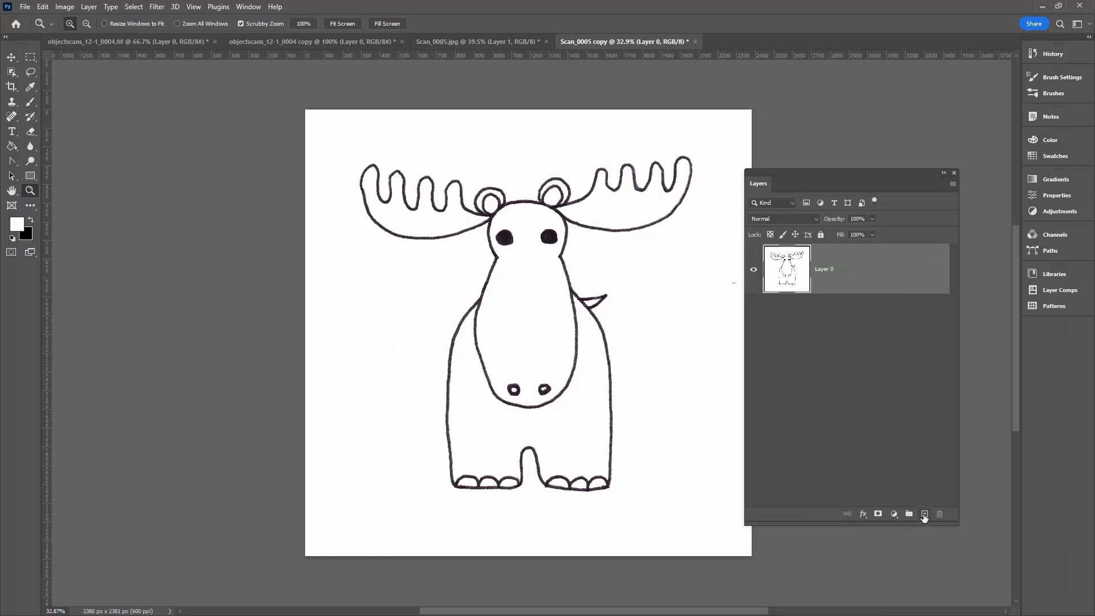
pyautogui.click(925, 517)
pyautogui.moveTo(852, 279); pyautogui.dragTo(831, 340)
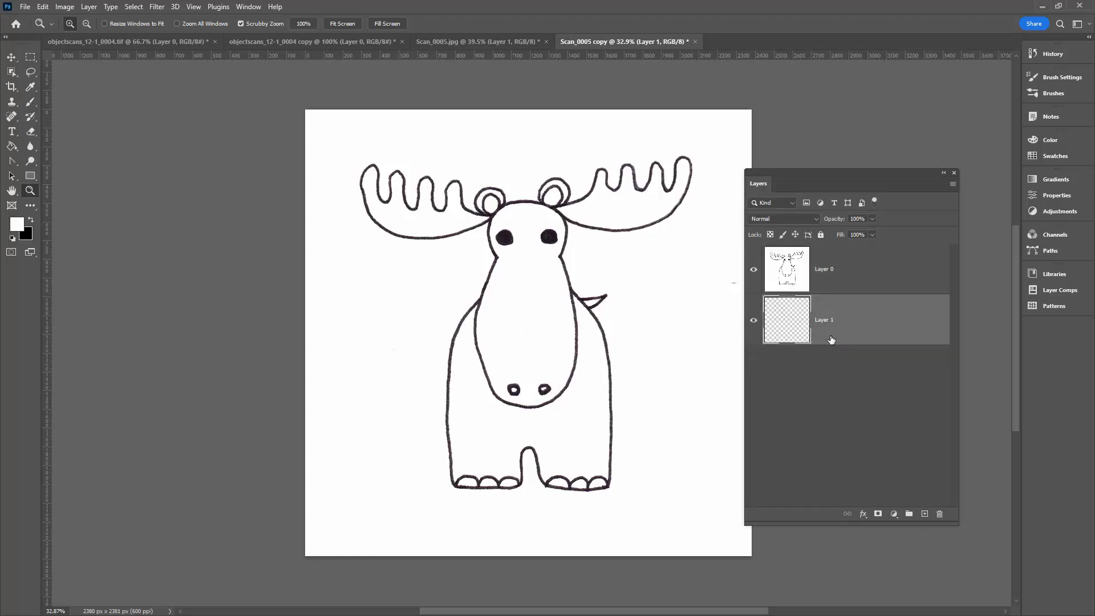
# - Fill the new lower layer with a bright magenta foreground color using the Paint Bucket
pyautogui.click(17, 225)
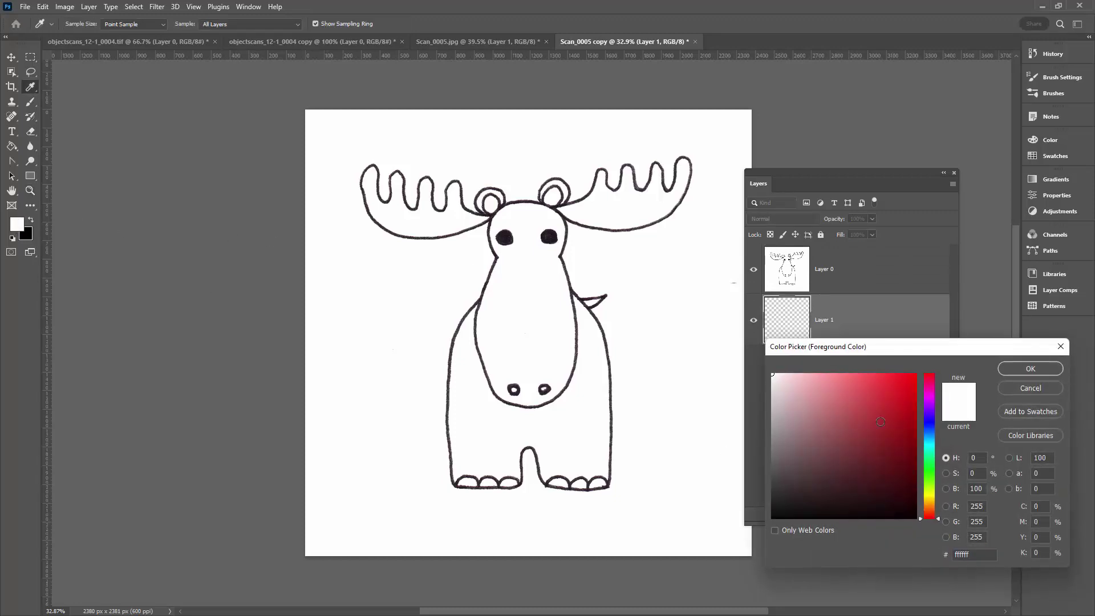
pyautogui.click(928, 394)
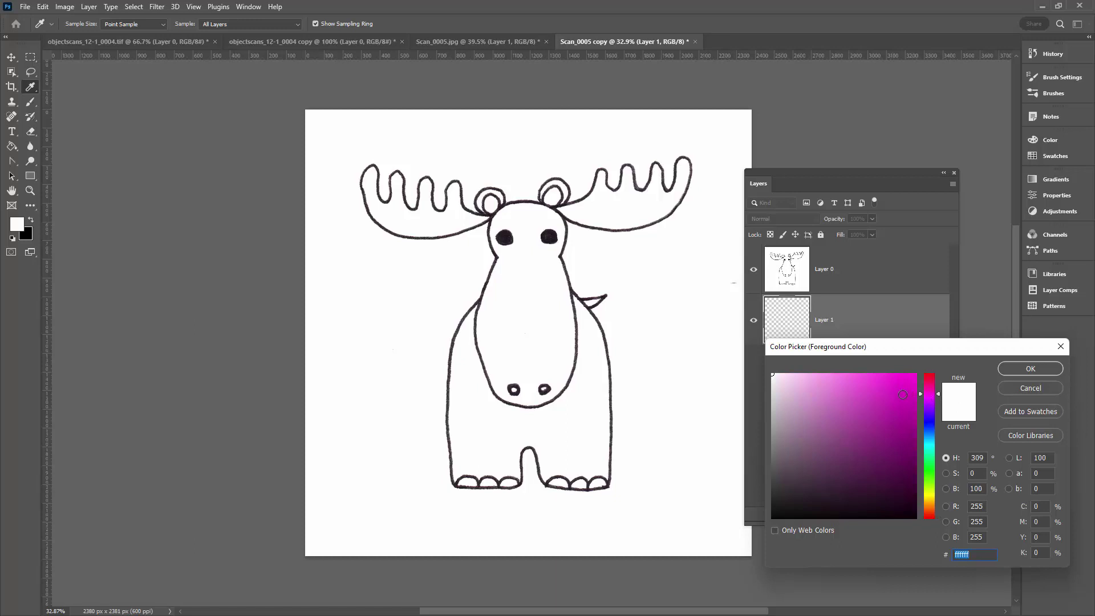
pyautogui.click(902, 394)
pyautogui.click(1021, 369)
pyautogui.press('z')
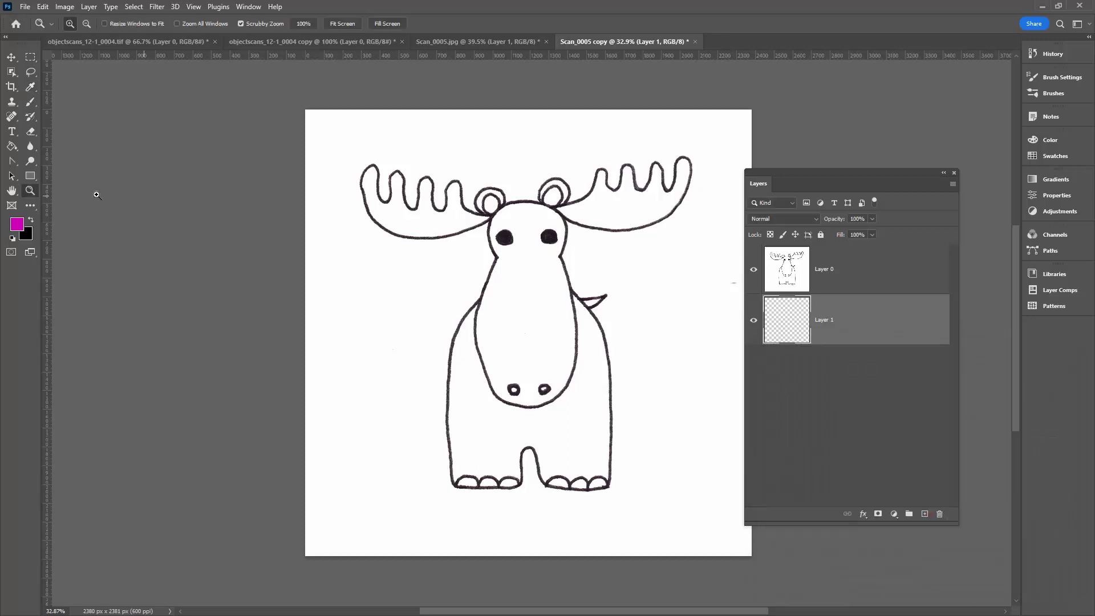
pyautogui.click(11, 146)
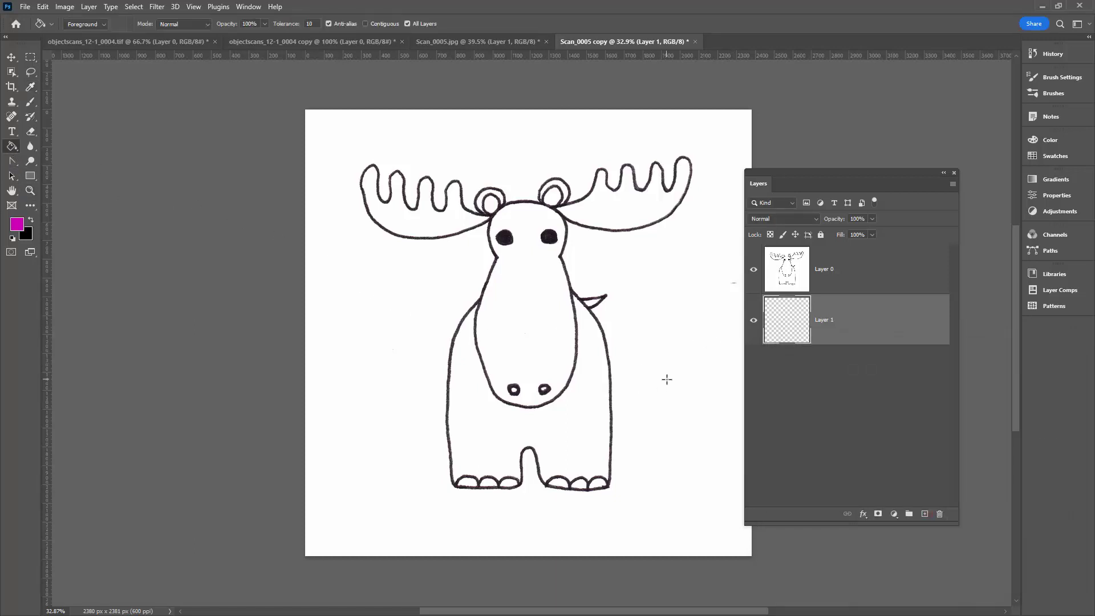
pyautogui.click(666, 379)
# - Make the drawing layer's white areas transparent by lowering and splitting the This Layer white slider under Blend If in Blending Options
pyautogui.click(790, 279)
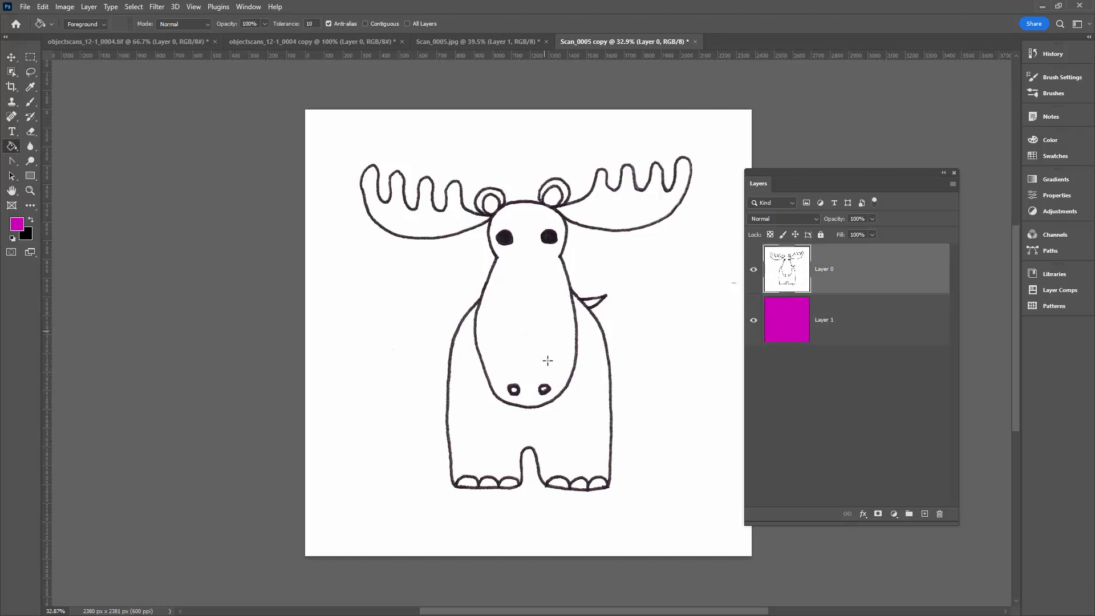
pyautogui.click(863, 515)
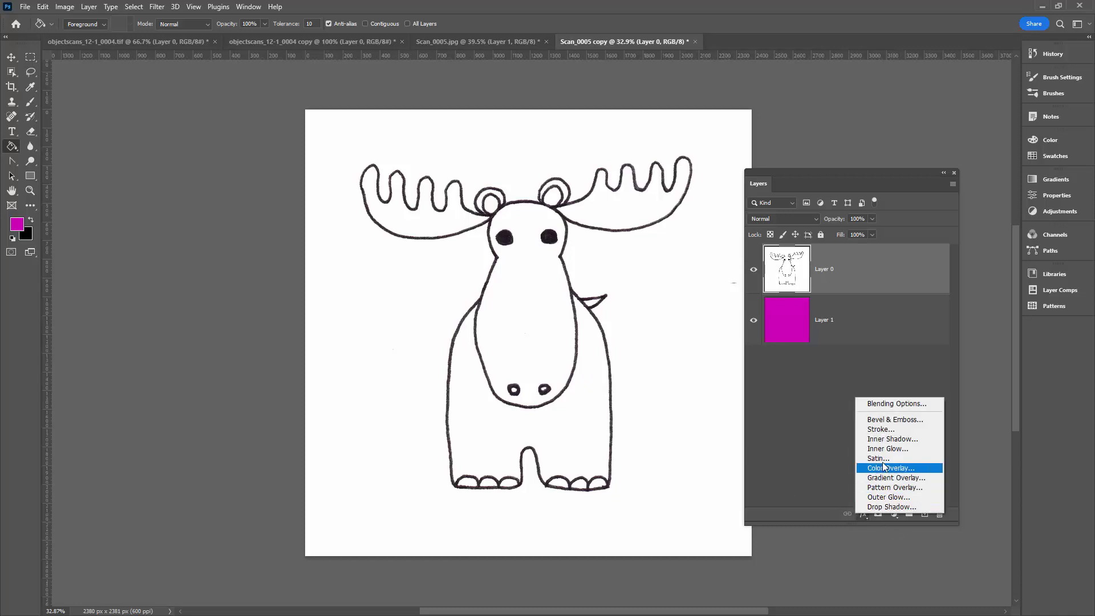
pyautogui.click(906, 406)
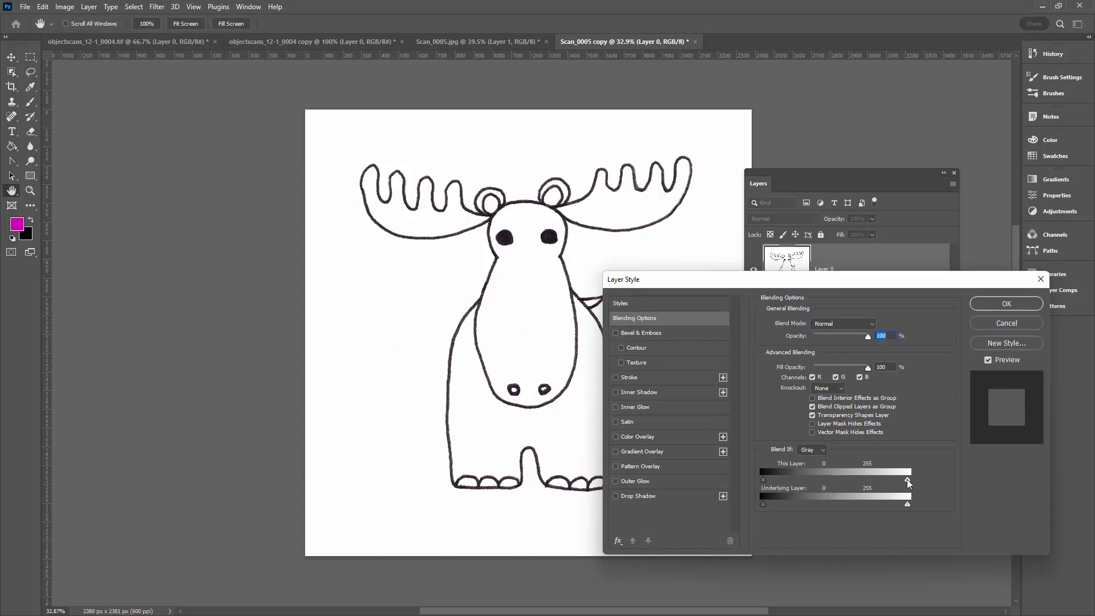
pyautogui.moveTo(907, 480); pyautogui.dragTo(885, 483)
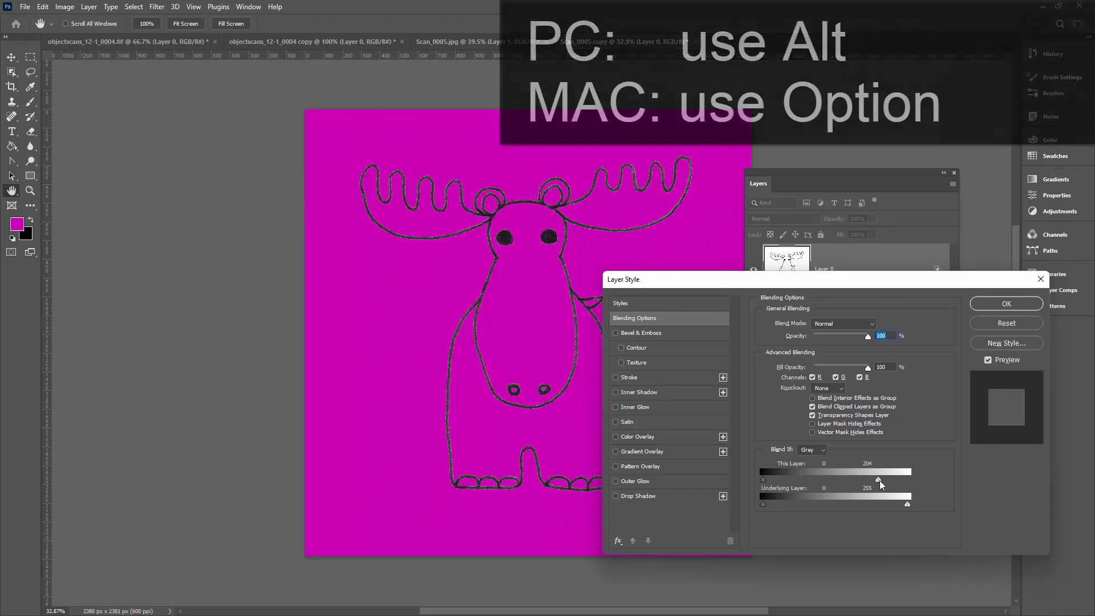
pyautogui.moveTo(879, 481)
pyautogui.mouseDown()
pyautogui.moveTo(903, 483)
pyautogui.moveTo(863, 485)
pyautogui.mouseUp()
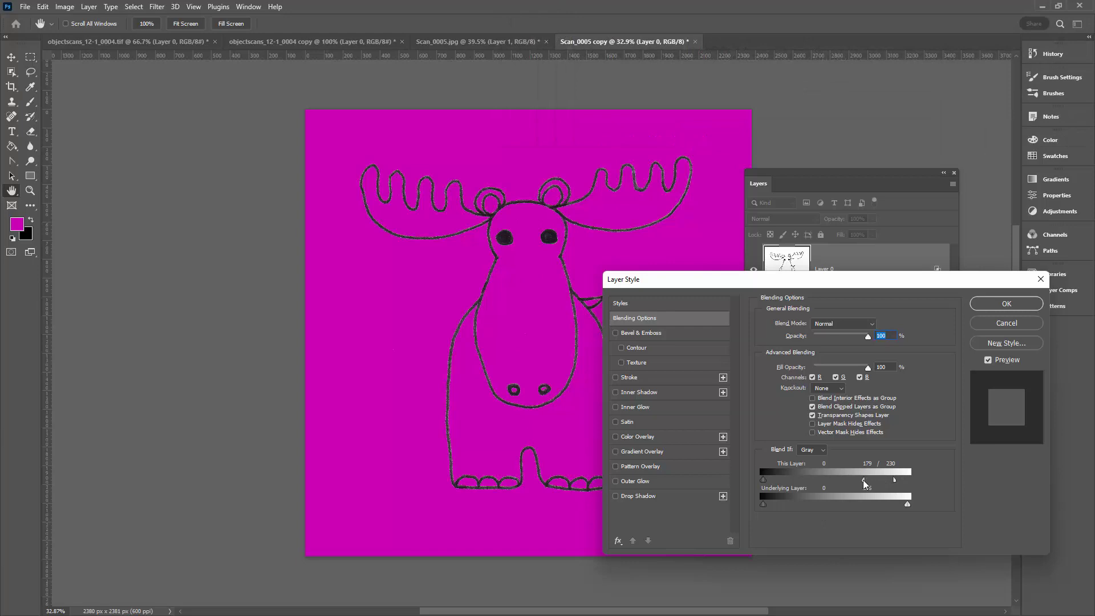
pyautogui.moveTo(865, 486); pyautogui.dragTo(890, 485)
pyautogui.click(1006, 304)
# - Delete the magenta layer and place a new empty layer beneath the drawing layer
pyautogui.moveTo(855, 334); pyautogui.dragTo(939, 513)
pyautogui.click(924, 513)
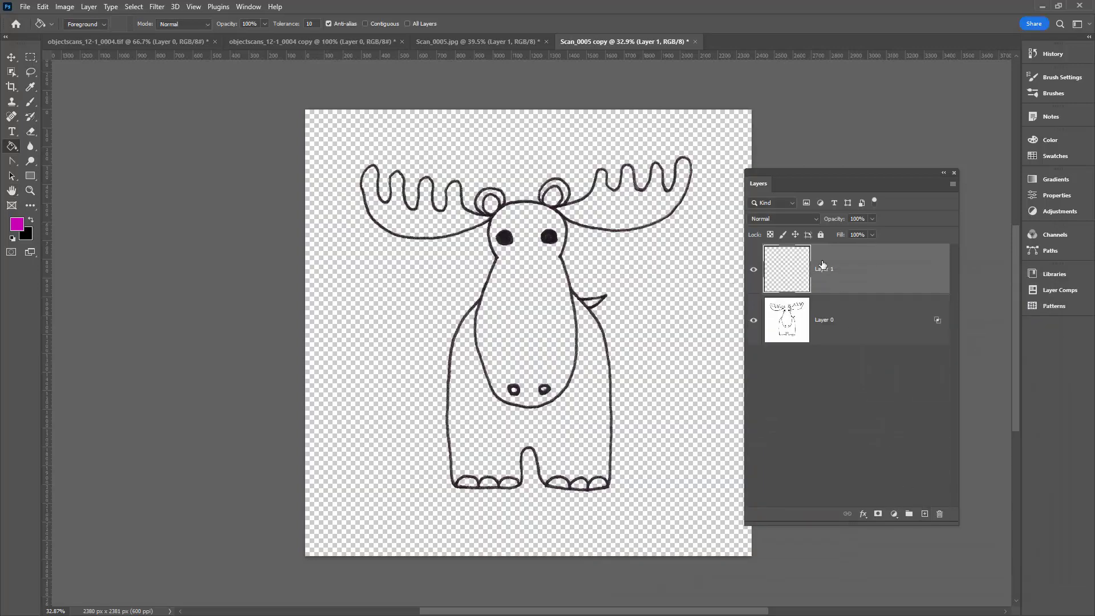
pyautogui.moveTo(822, 264); pyautogui.dragTo(815, 318)
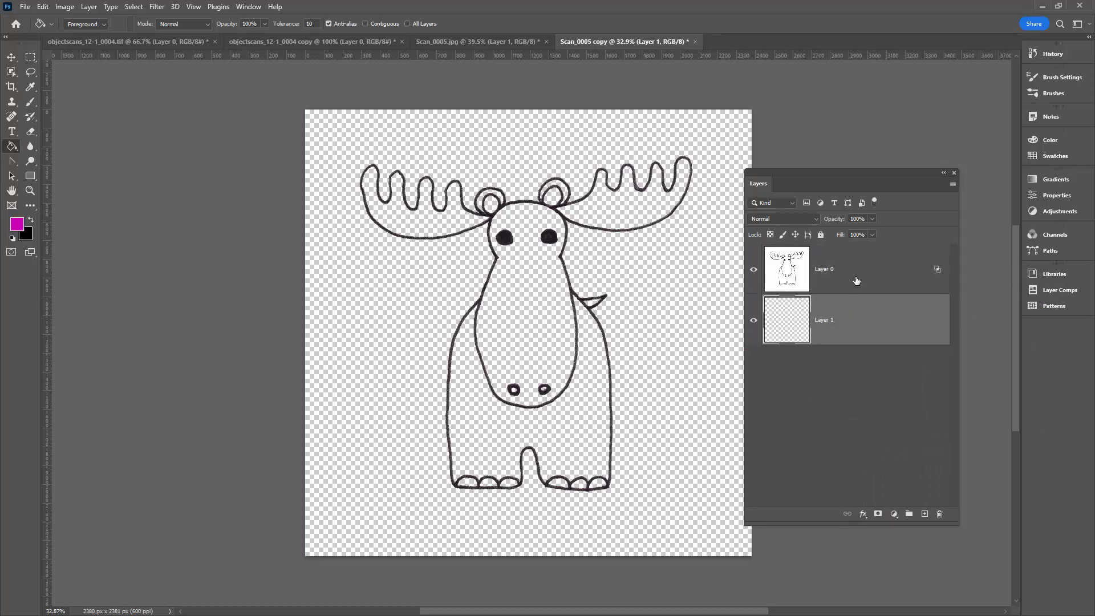
# - Merge the drawing layer with the empty layer below it
pyautogui.keyDown('shift'); pyautogui.click(849, 270); pyautogui.keyUp('shift')
pyautogui.rightClick(849, 270)
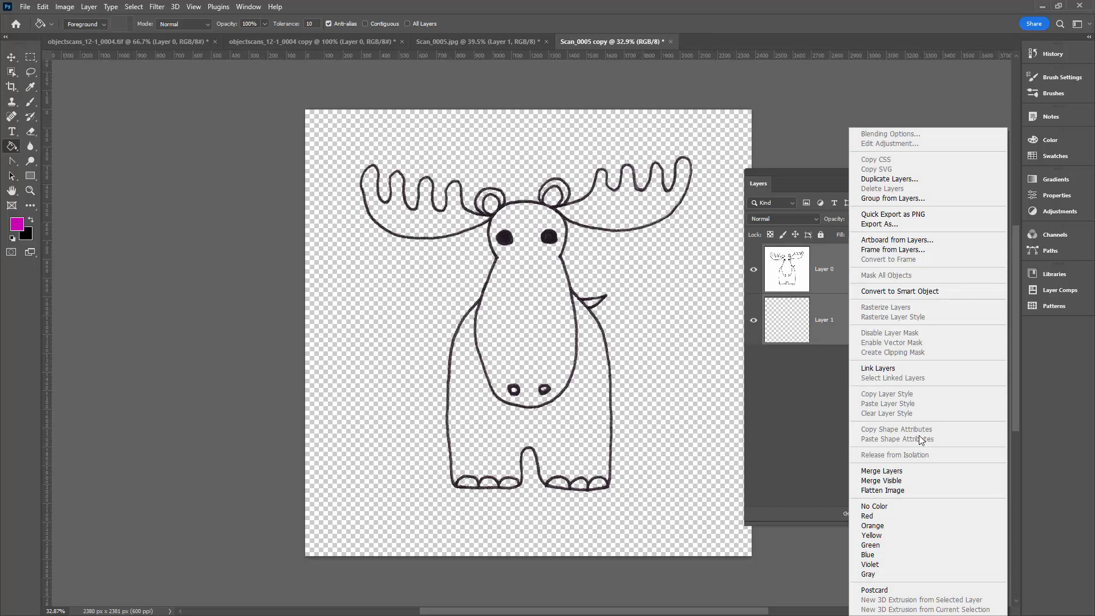
pyautogui.click(905, 474)
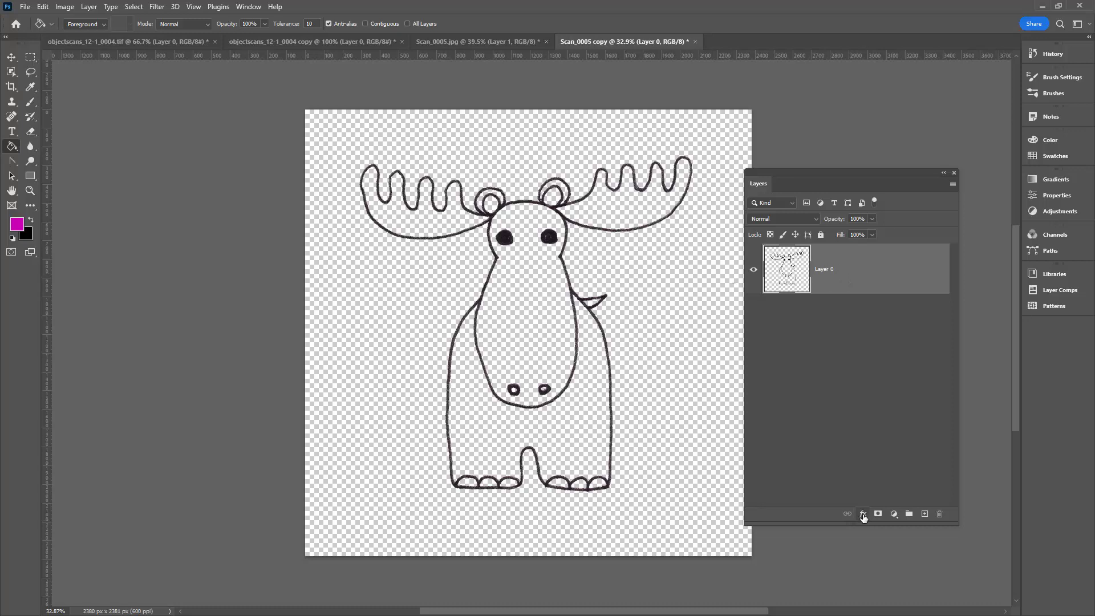
# - Add an outside Stroke effect to the merged layer in dark red #8f0d0d with a size of 21 px
pyautogui.click(863, 517)
pyautogui.click(897, 430)
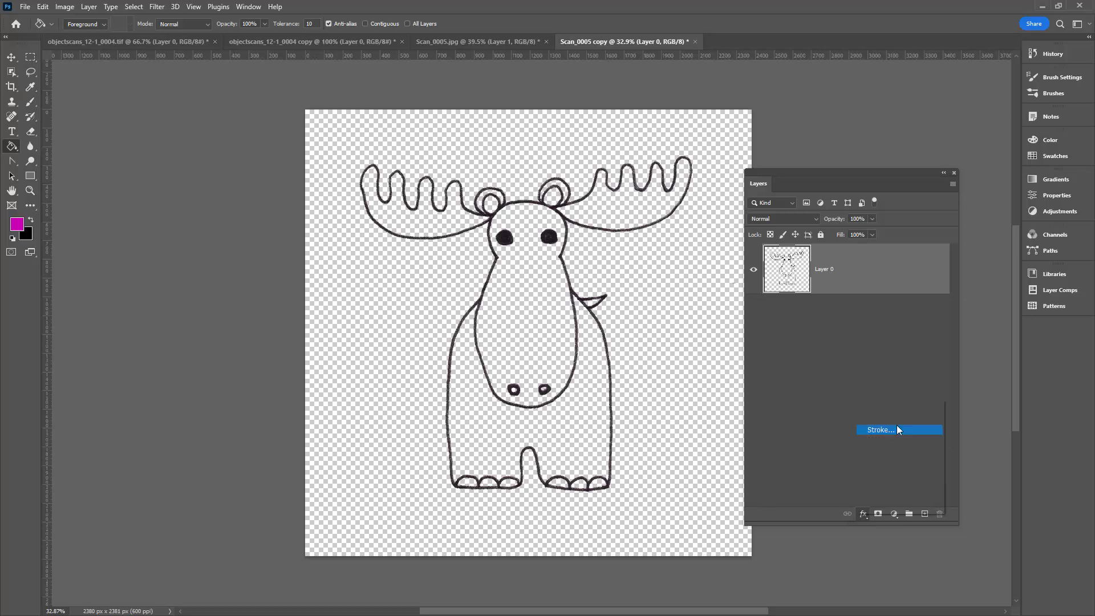
pyautogui.moveTo(718, 285); pyautogui.dragTo(678, 296)
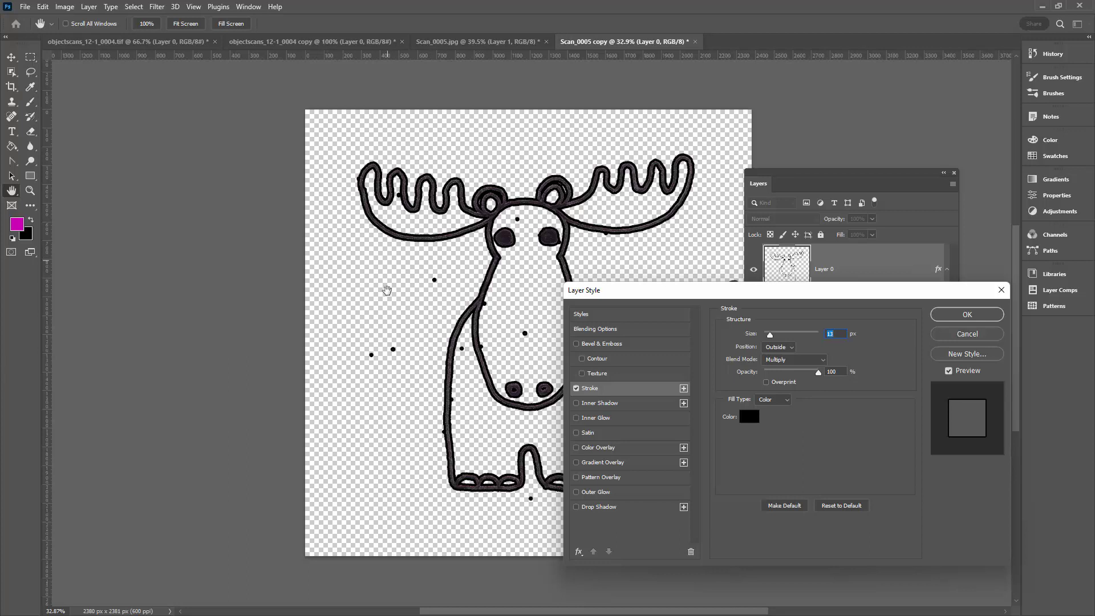
pyautogui.moveTo(764, 295); pyautogui.dragTo(828, 249)
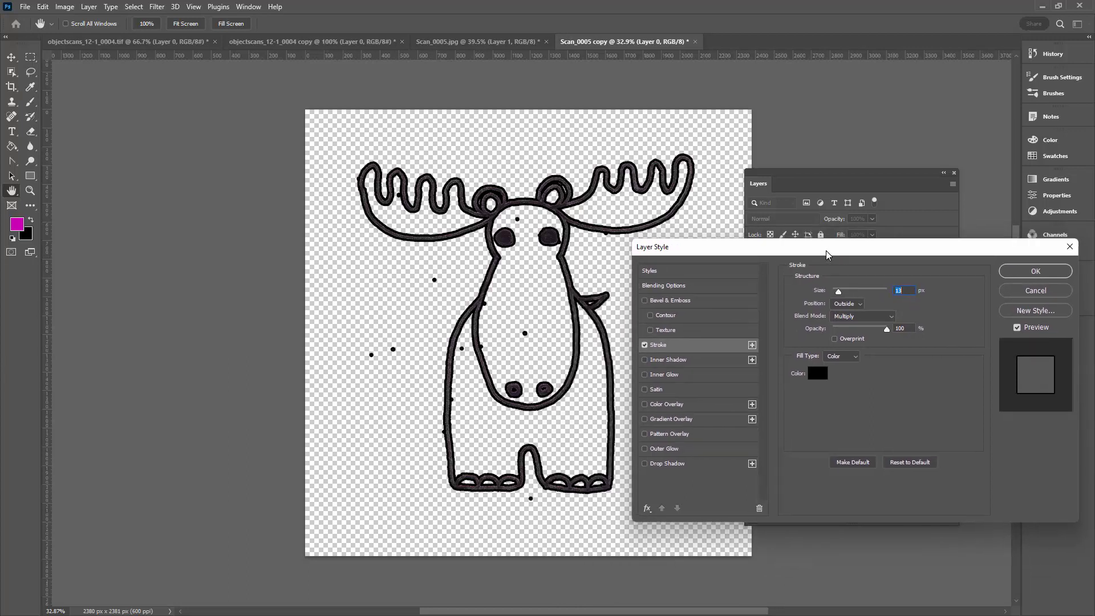
pyautogui.press('BackSpace')
pyautogui.click(816, 373)
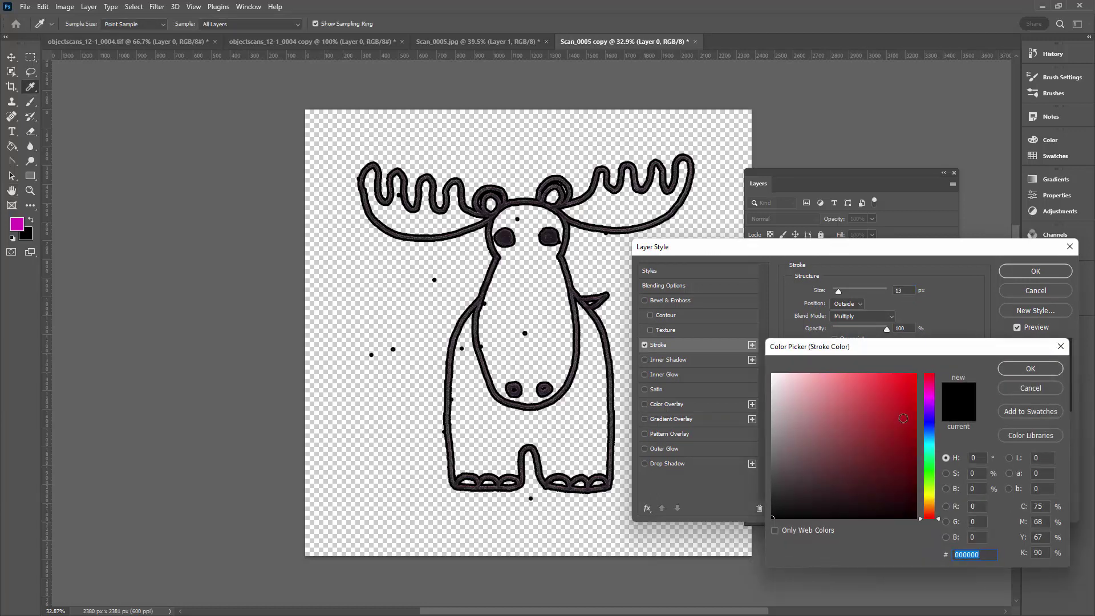
pyautogui.click(903, 437)
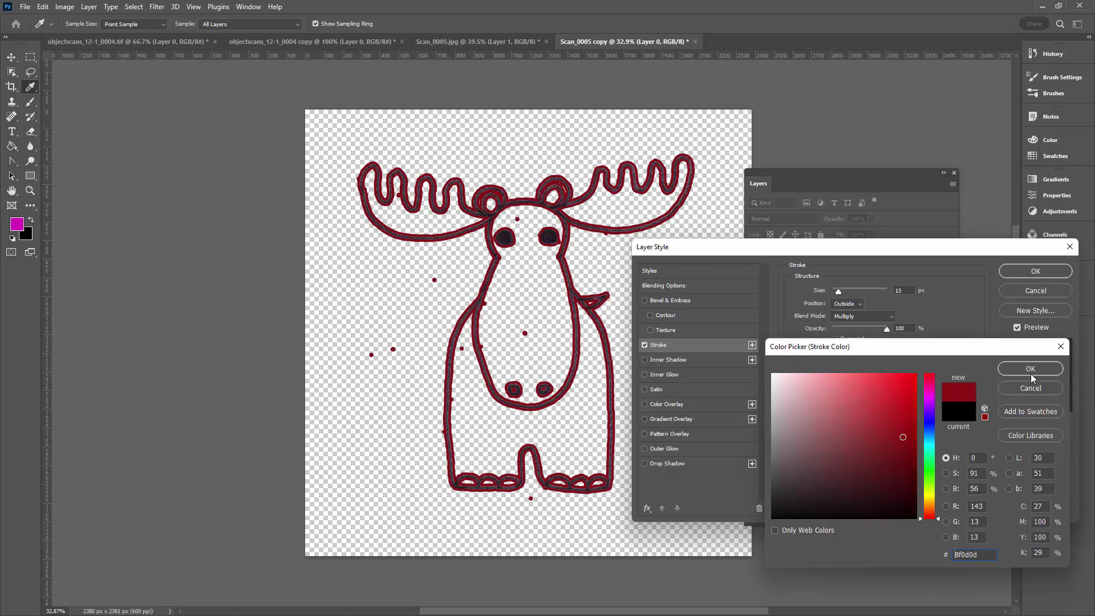
pyautogui.click(1013, 370)
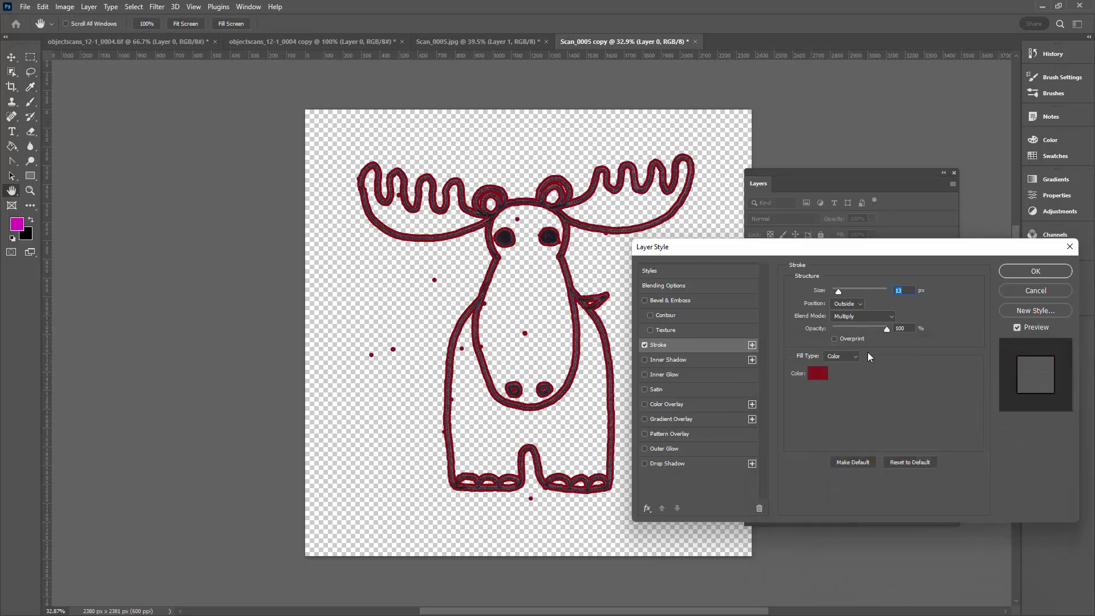
pyautogui.moveTo(839, 291); pyautogui.dragTo(841, 289)
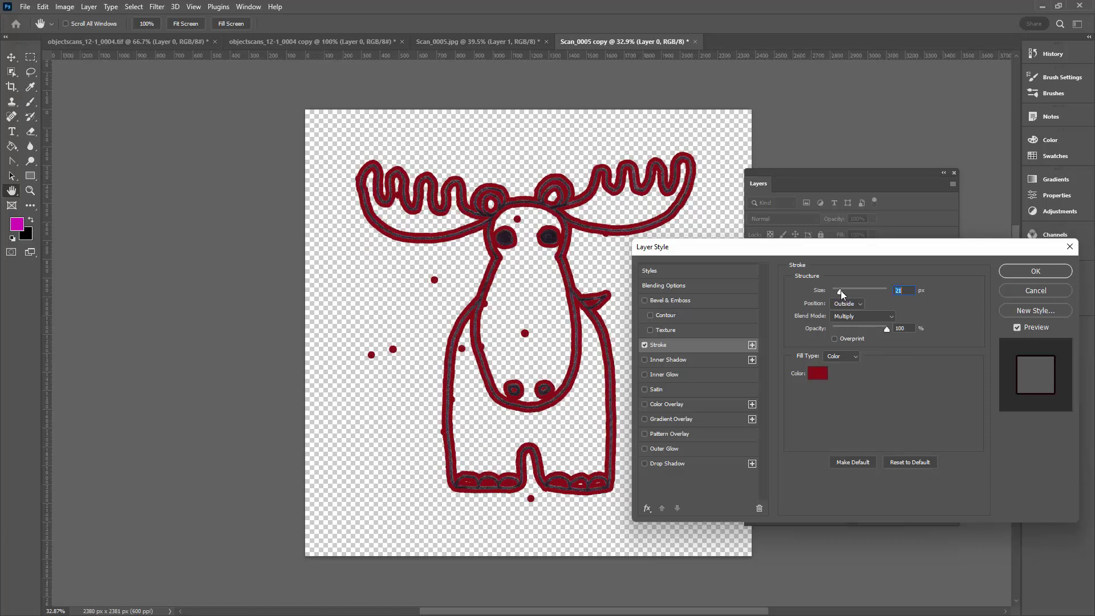
pyautogui.click(1036, 275)
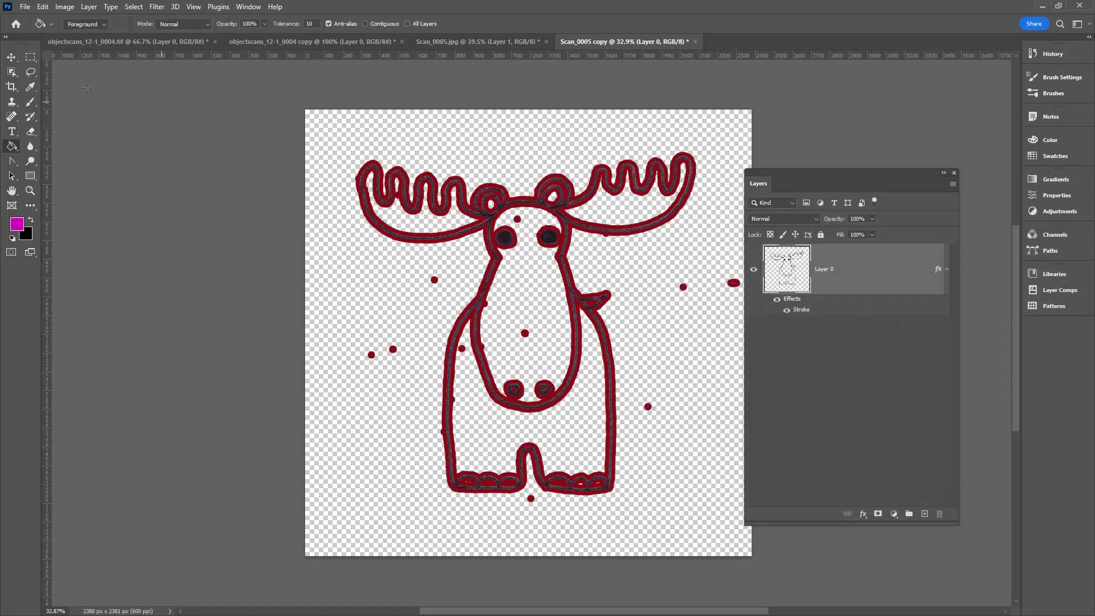
# - Erase the stray specks around and inside the moose, enlarging the Eraser brush to 40 px
pyautogui.click(30, 133)
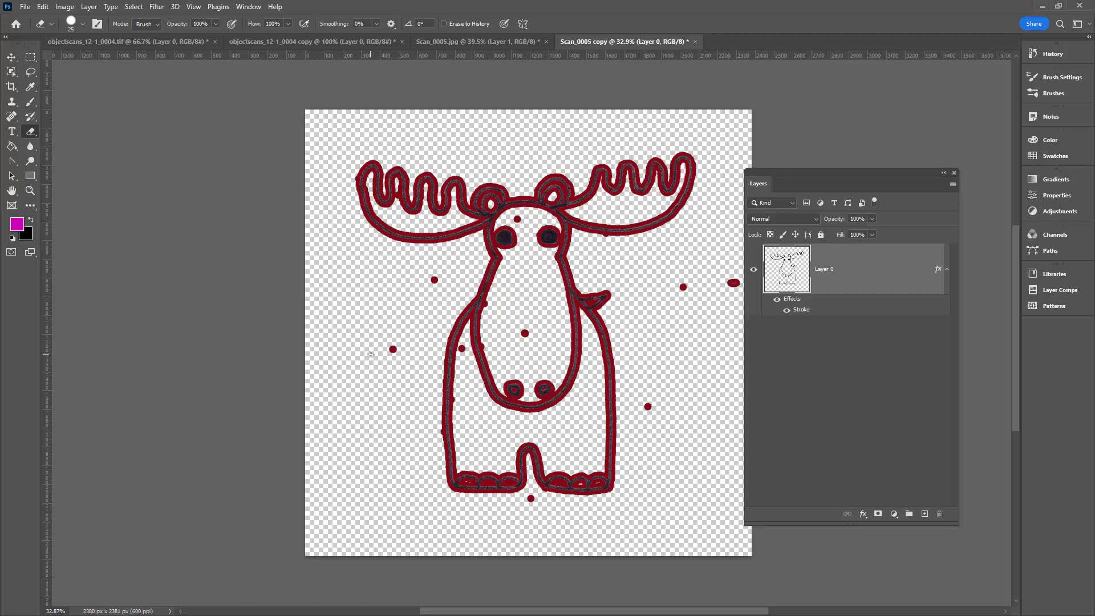
pyautogui.press(']')
pyautogui.press(']')
pyautogui.click(435, 281)
pyautogui.click(461, 348)
pyautogui.click(648, 407)
pyautogui.click(682, 287)
pyautogui.click(733, 283)
pyautogui.click(525, 334)
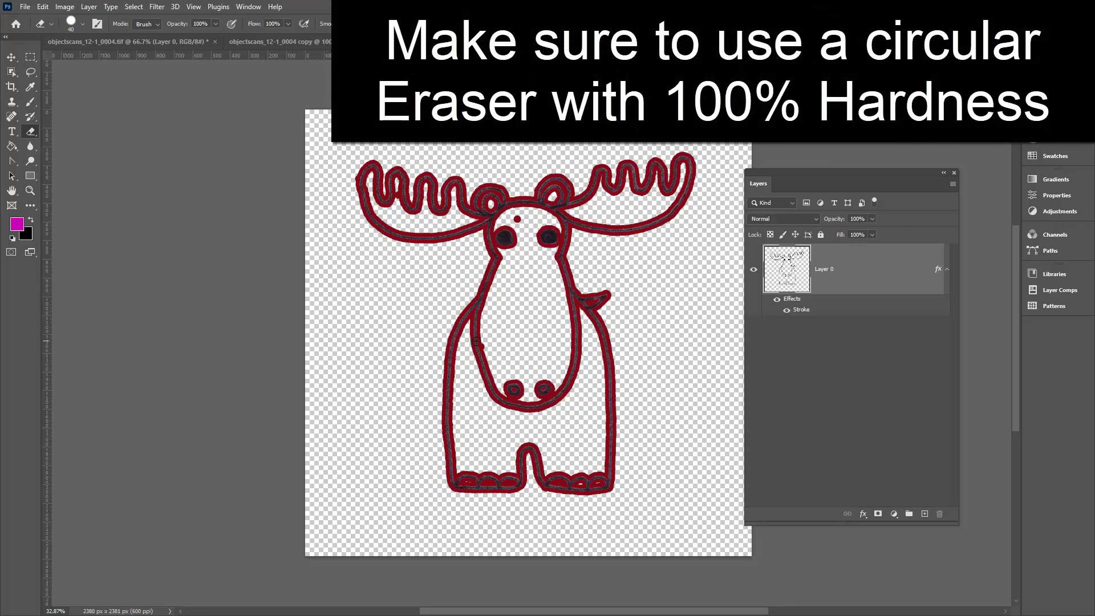
pyautogui.click(517, 219)
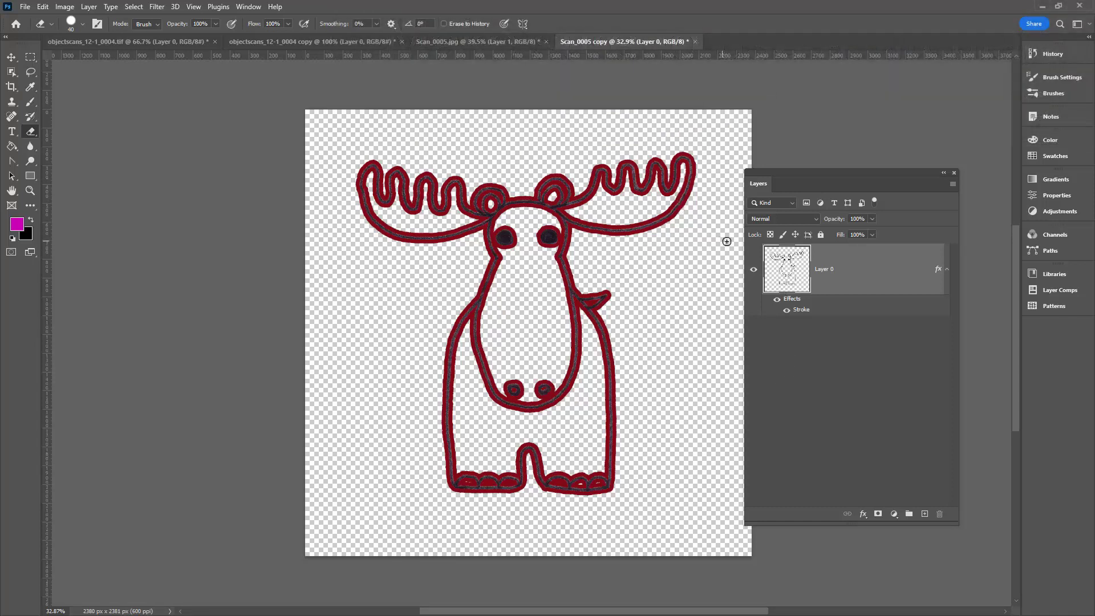
# - Change the layer's Stroke color to near-black #020202
pyautogui.doubleClick(795, 310)
pyautogui.click(818, 373)
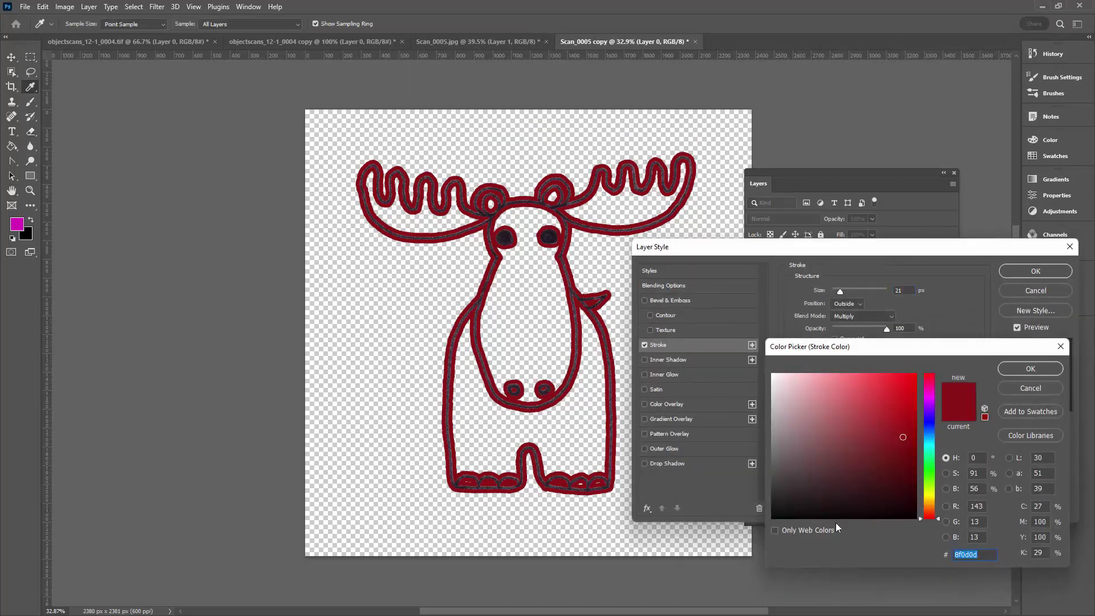
pyautogui.click(771, 517)
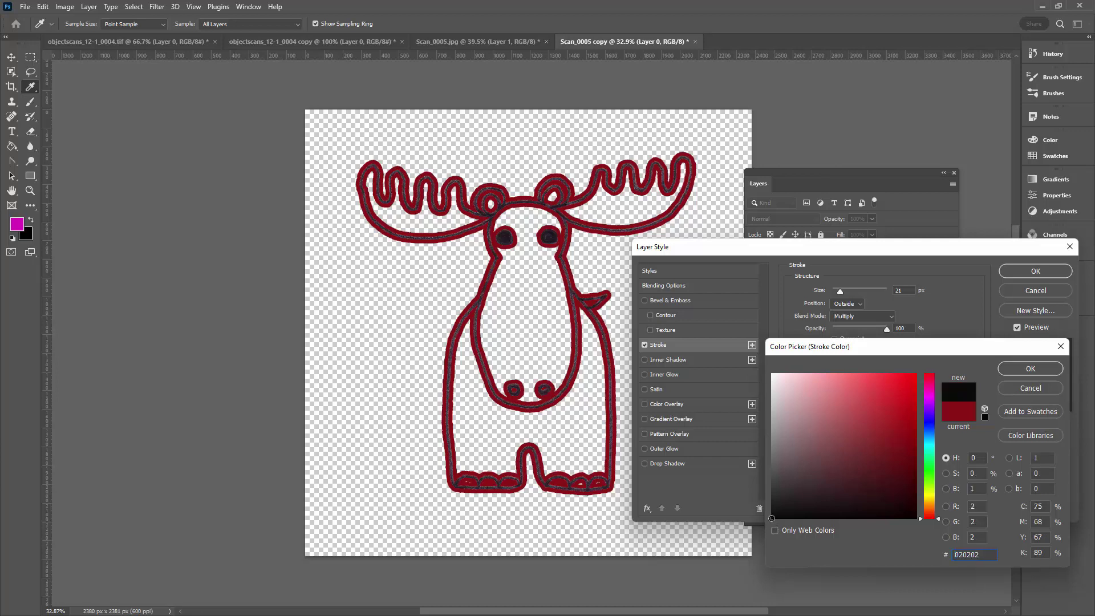
pyautogui.click(1007, 369)
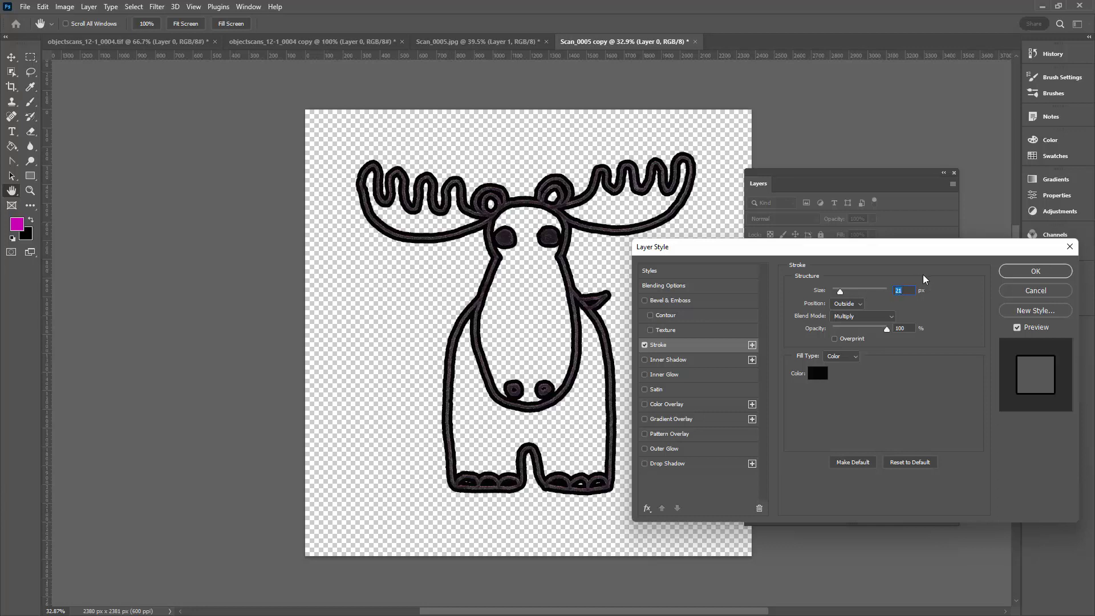
# - Reduce the Stroke size to 11 px and apply the layer style
pyautogui.press('Down')
pyautogui.press('Down')
pyautogui.press('Down')
pyautogui.press('Down')
pyautogui.press('Down')
pyautogui.press('Down')
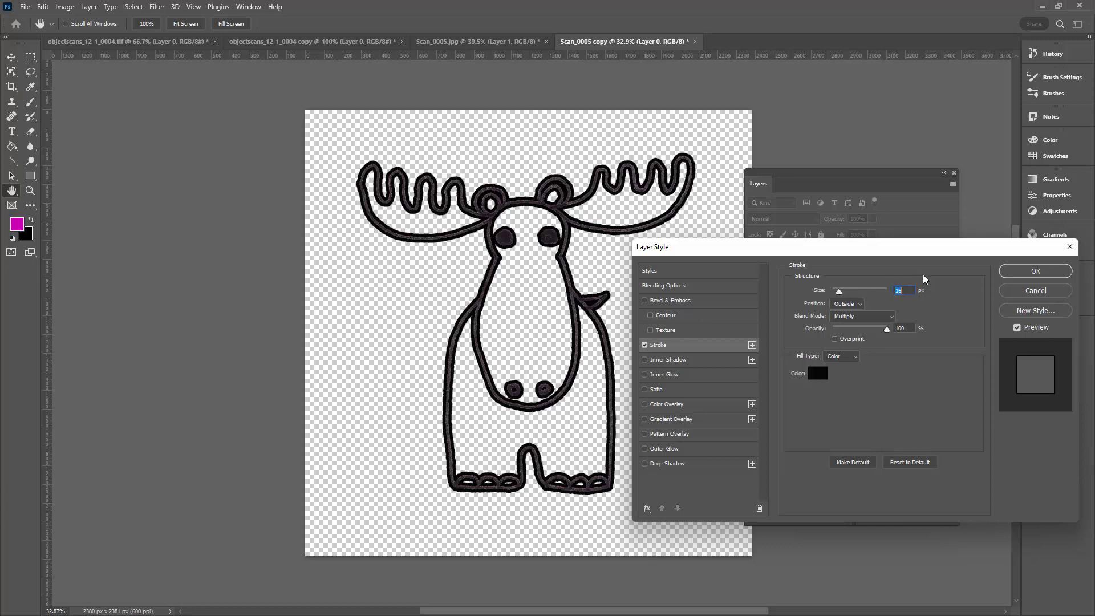
pyautogui.press('Down')
pyautogui.press('Down')
pyautogui.press('Down')
pyautogui.press('Down')
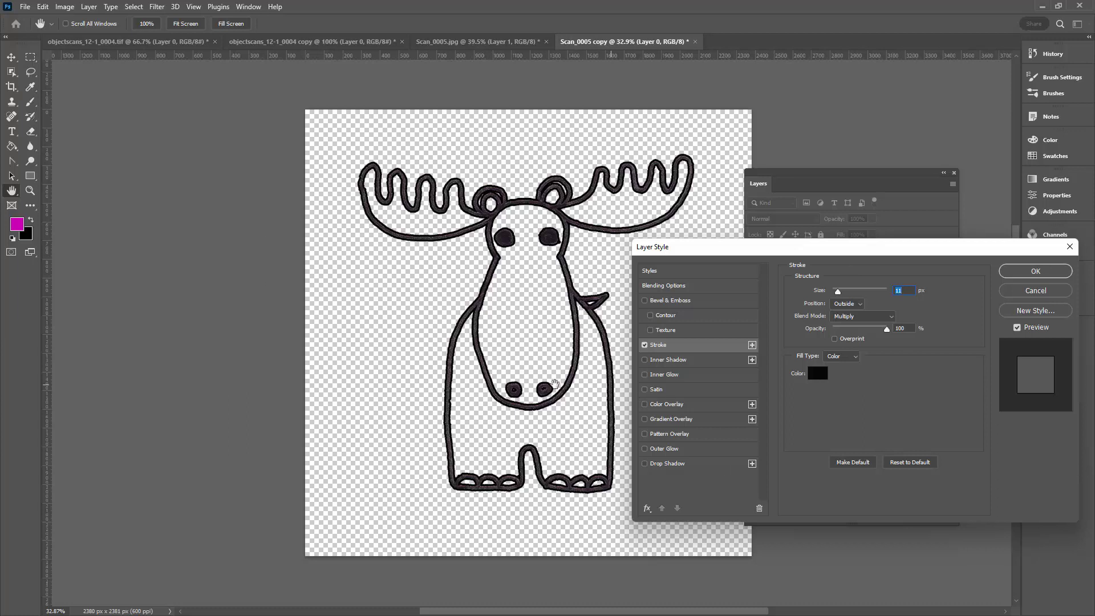
pyautogui.click(1036, 273)
# - Erase the stray bump at the lower outer edge of the moose's right-hand eye with the Eraser
pyautogui.click(35, 196)
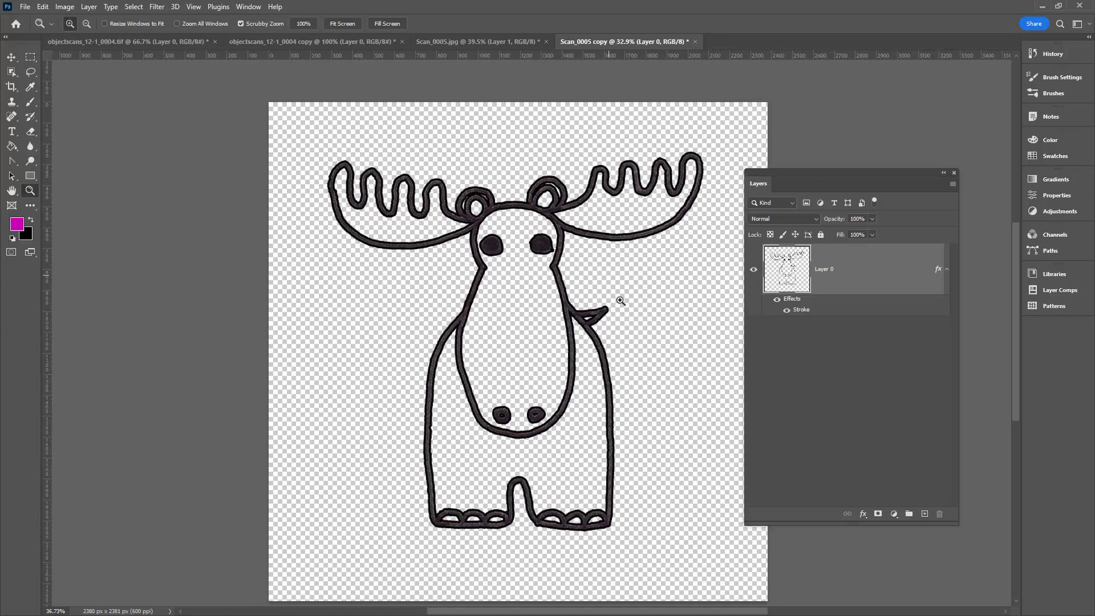
pyautogui.moveTo(618, 301)
pyautogui.mouseDown()
pyautogui.moveTo(646, 336)
pyautogui.moveTo(634, 290)
pyautogui.mouseUp()
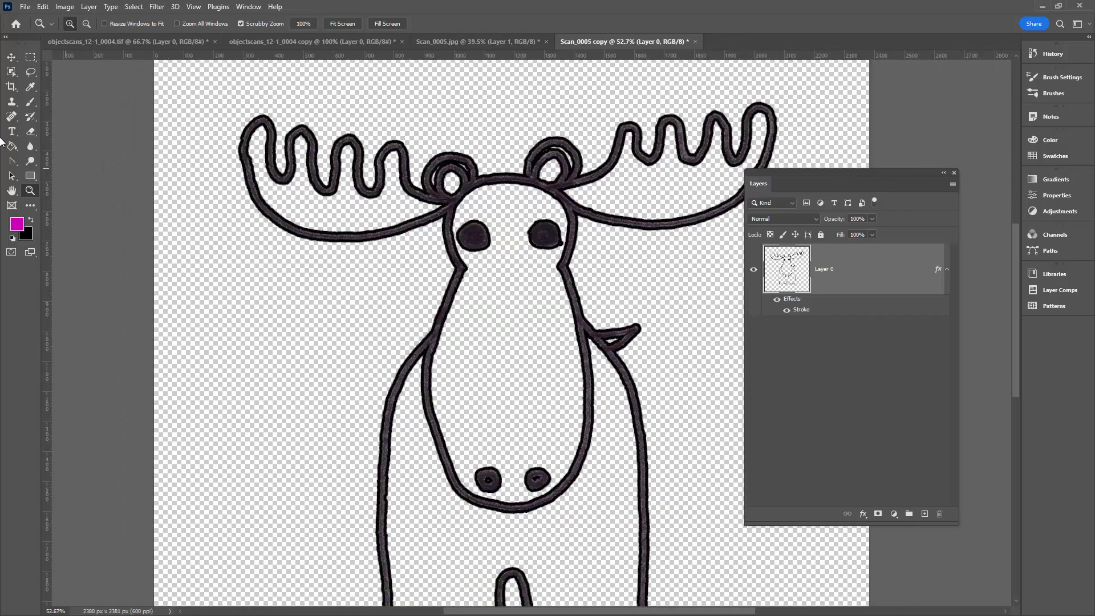
pyautogui.click(30, 131)
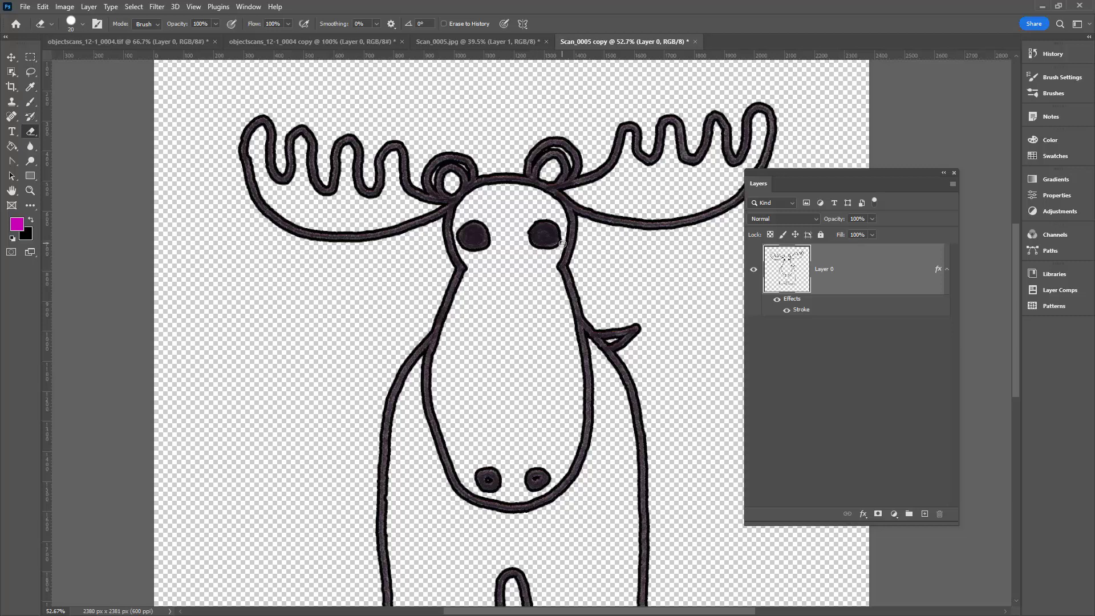
pyautogui.hotkey('ctrl', '0')
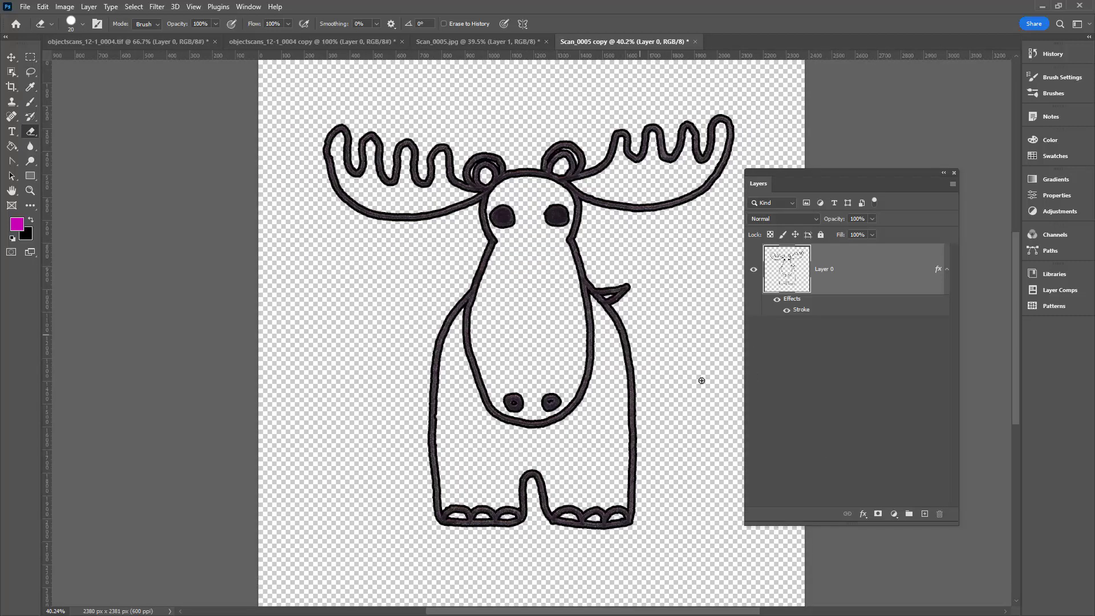
# - Add an empty layer beneath the stroked moose layer and merge the two to bake in the Stroke effect
pyautogui.click(924, 515)
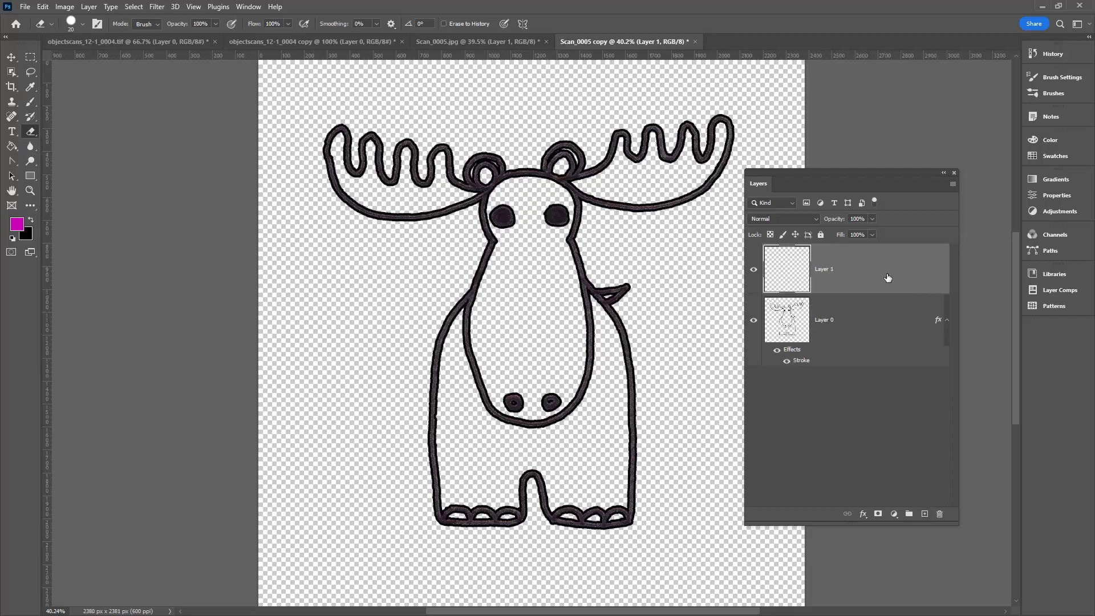
pyautogui.moveTo(888, 276); pyautogui.dragTo(849, 360)
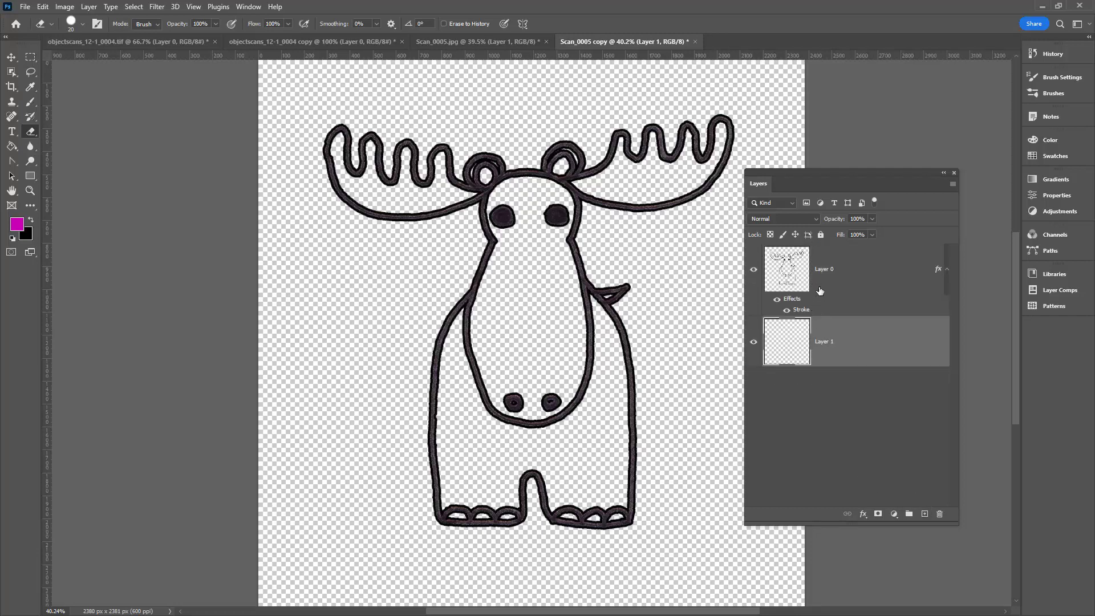
pyautogui.keyDown('shift'); pyautogui.click(865, 276); pyautogui.keyUp('shift')
pyautogui.rightClick(865, 277)
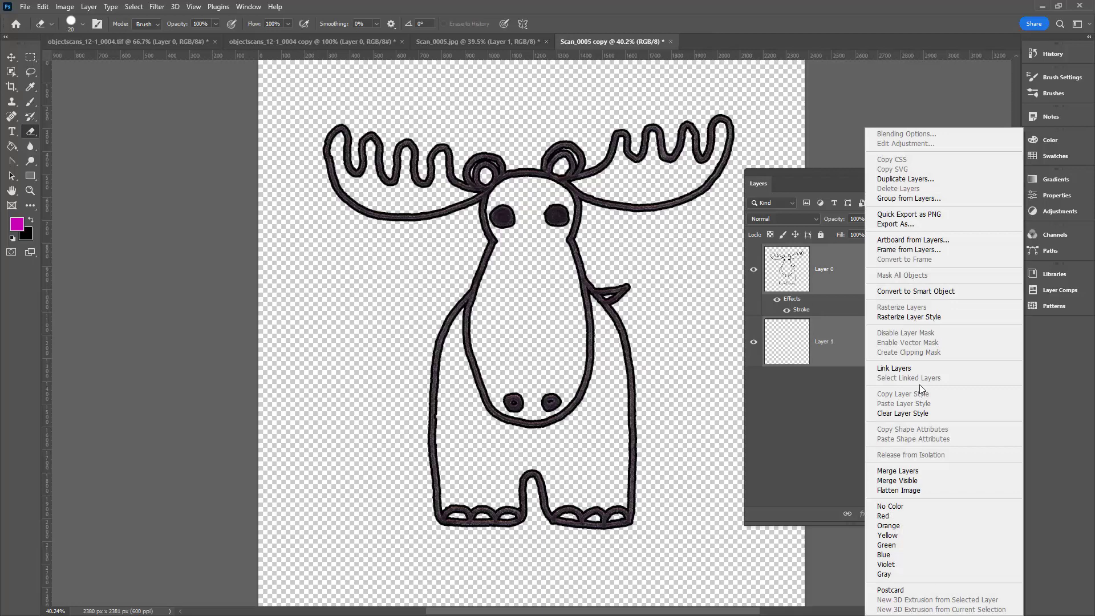
pyautogui.click(907, 471)
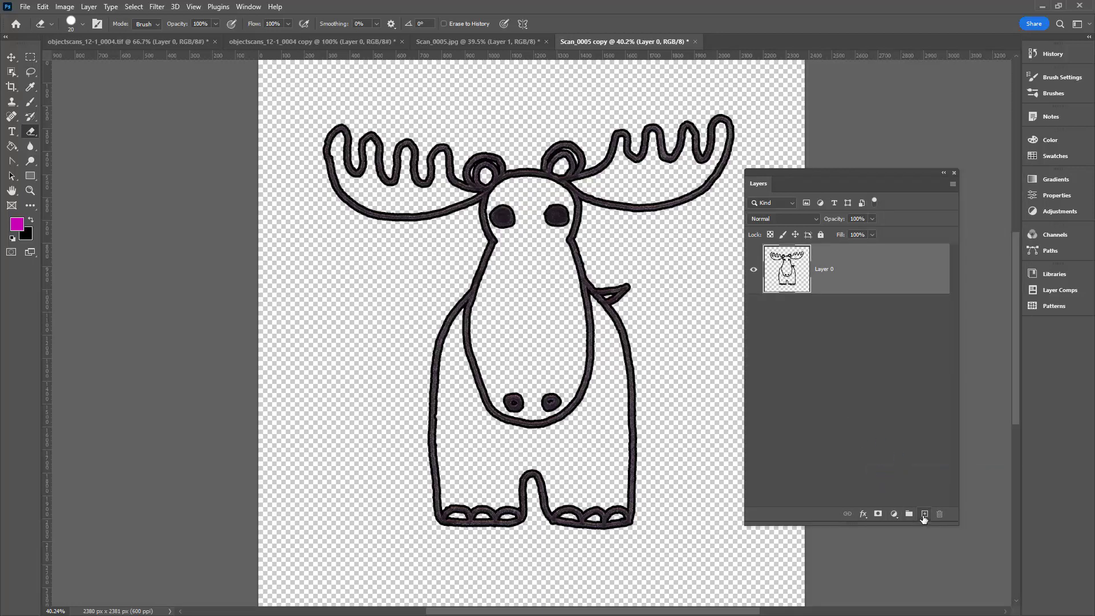
# - Add a new layer below the merged moose artwork and fill it with white using the Paint Bucket
pyautogui.click(924, 516)
pyautogui.moveTo(888, 294); pyautogui.dragTo(884, 348)
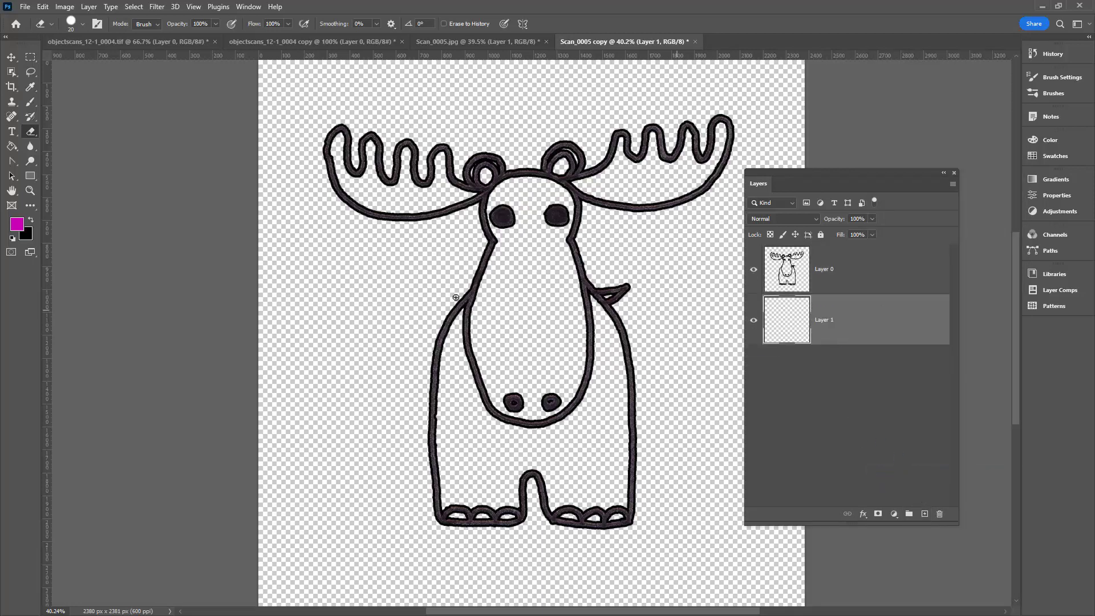
pyautogui.press('d')
pyautogui.click(30, 219)
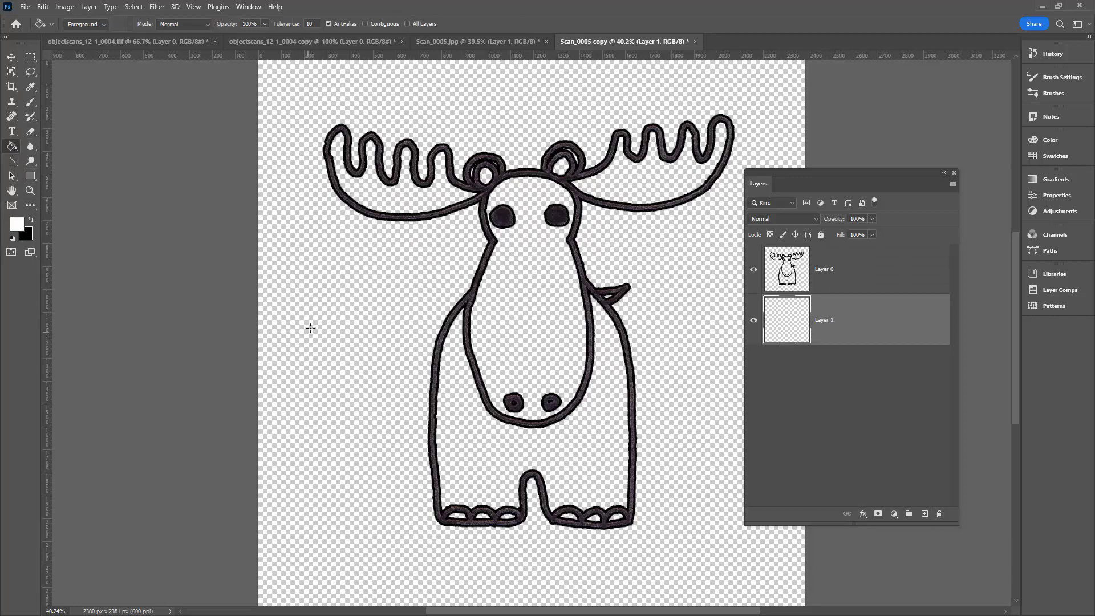
pyautogui.click(338, 321)
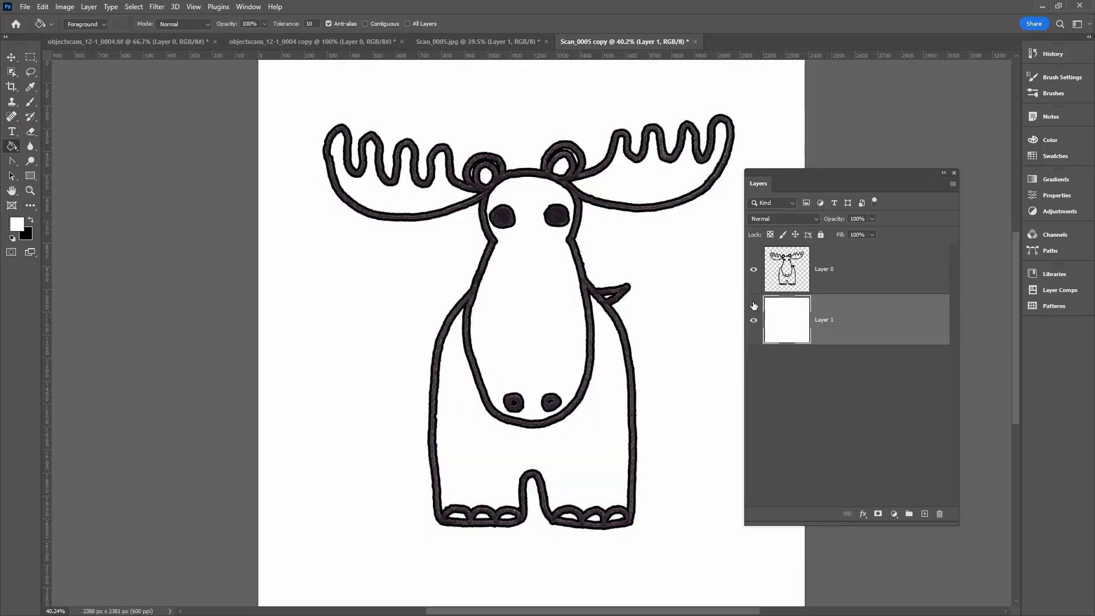
# - Darken the moose lines on Layer 0 with a Levels adjustment, setting the midtone input to 0.23
pyautogui.click(823, 273)
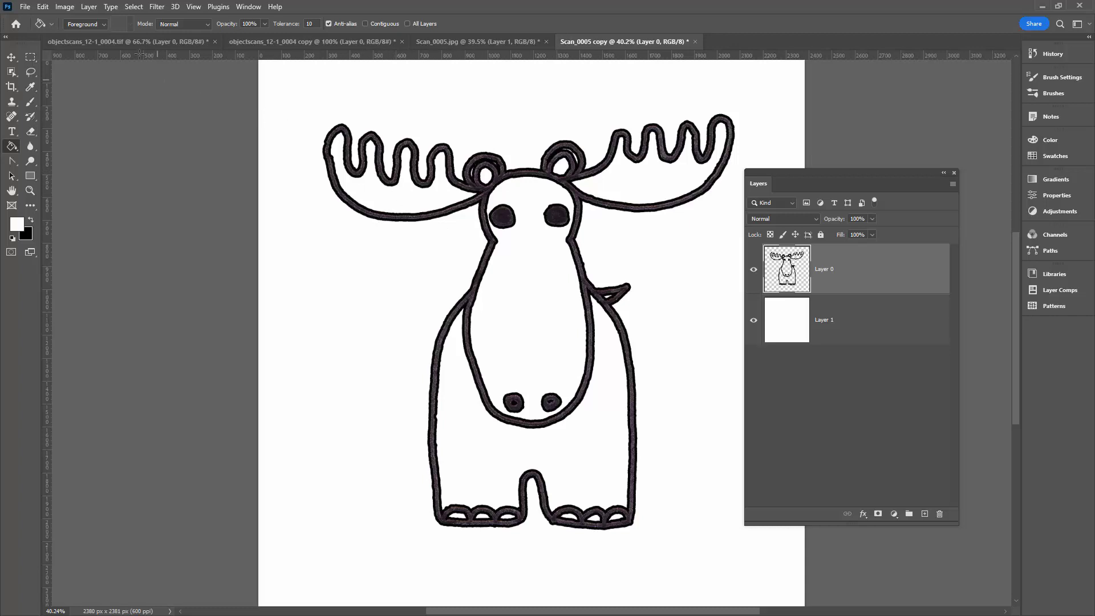
pyautogui.click(65, 7)
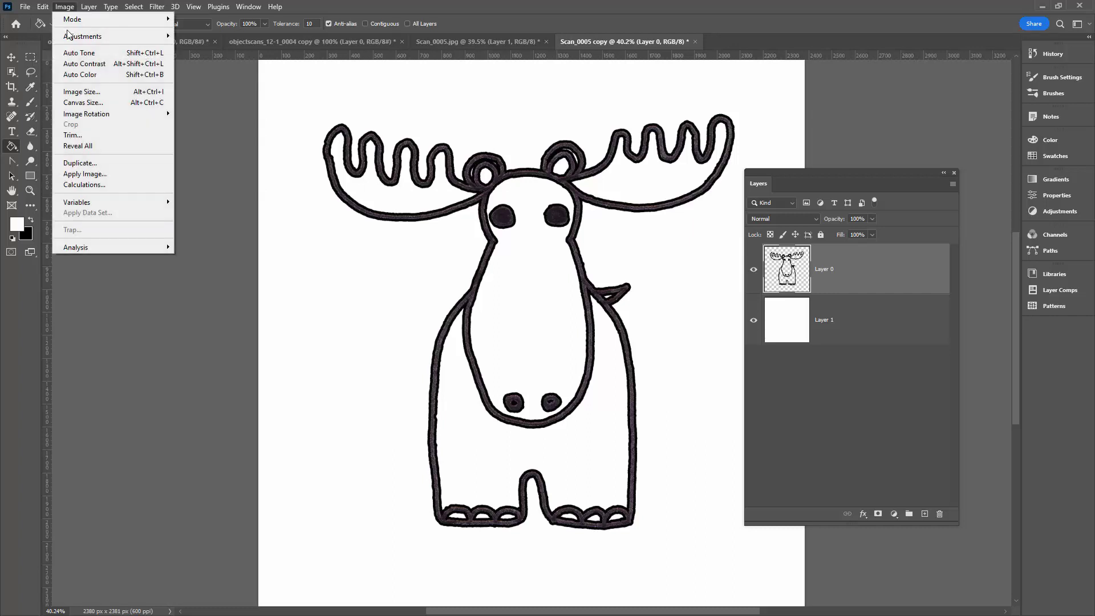
pyautogui.moveTo(85, 36)
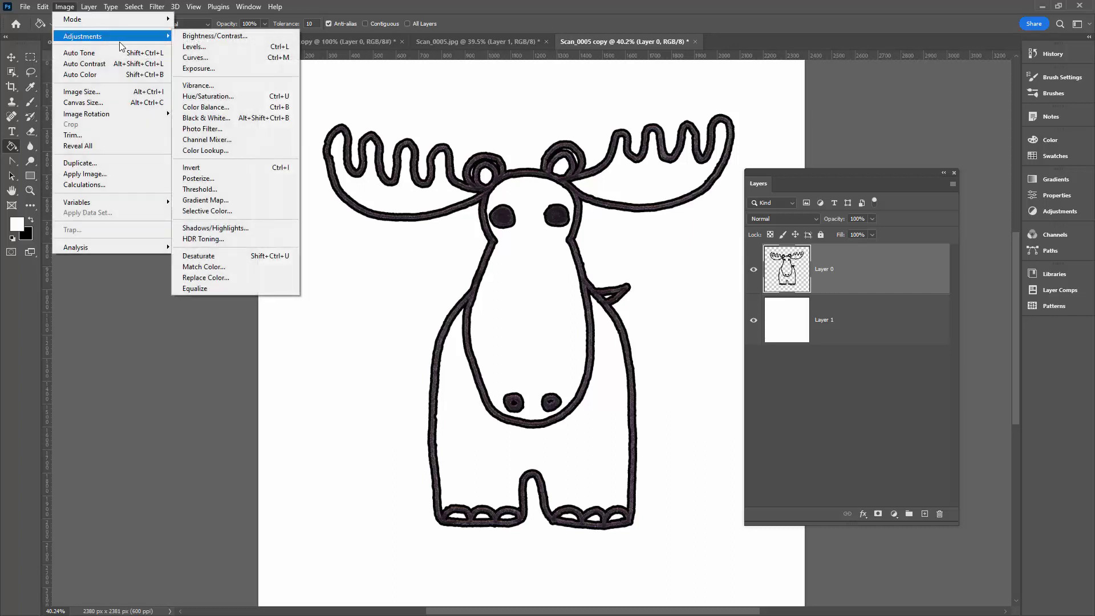
pyautogui.click(235, 47)
pyautogui.moveTo(841, 284); pyautogui.dragTo(836, 378)
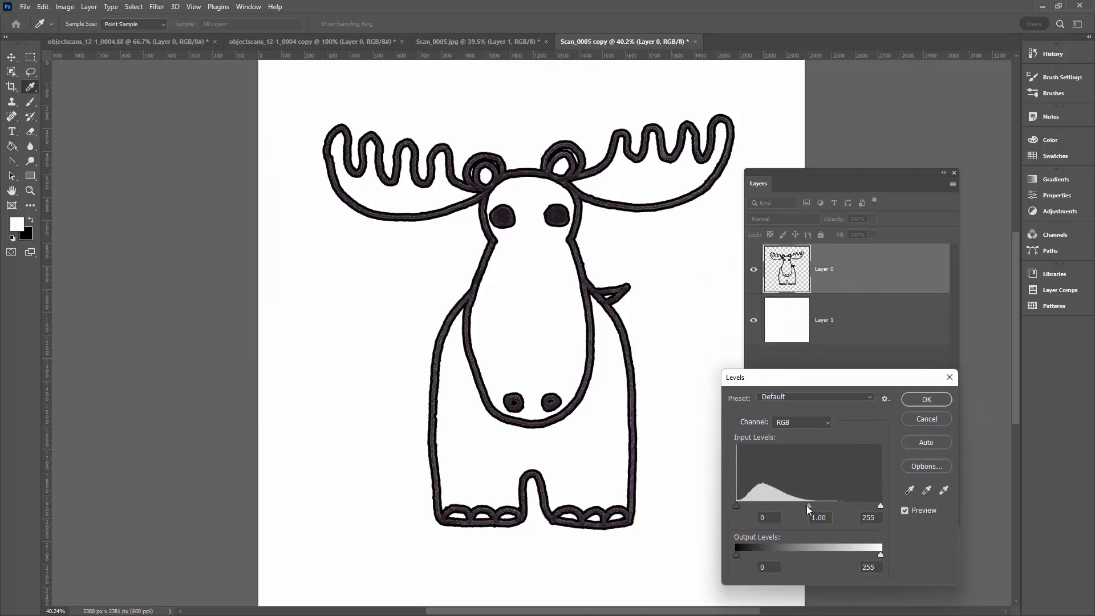
pyautogui.moveTo(807, 506); pyautogui.dragTo(859, 515)
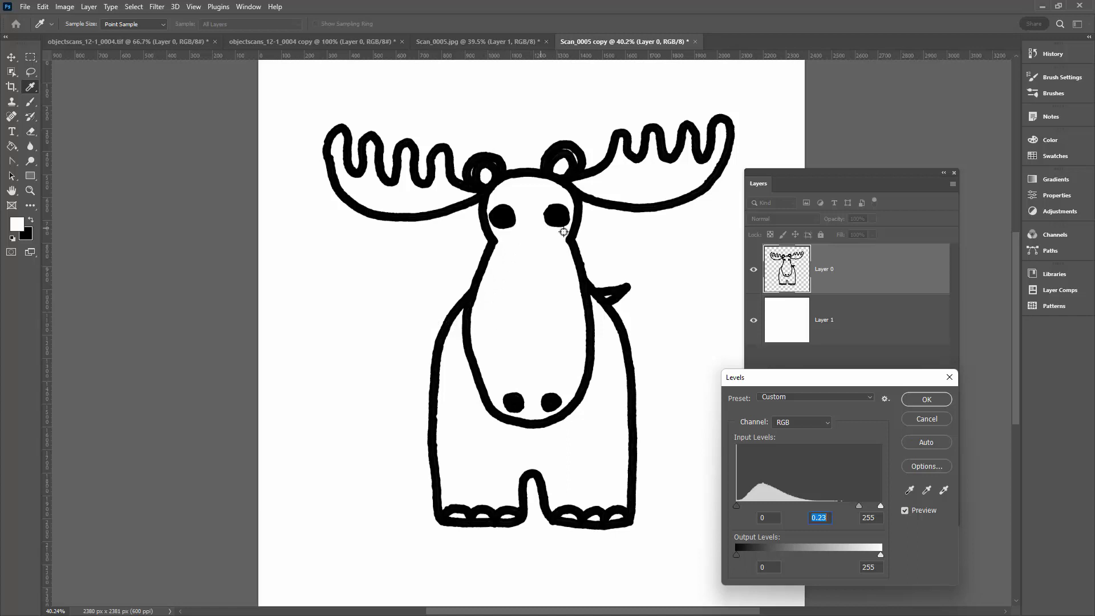
pyautogui.click(934, 402)
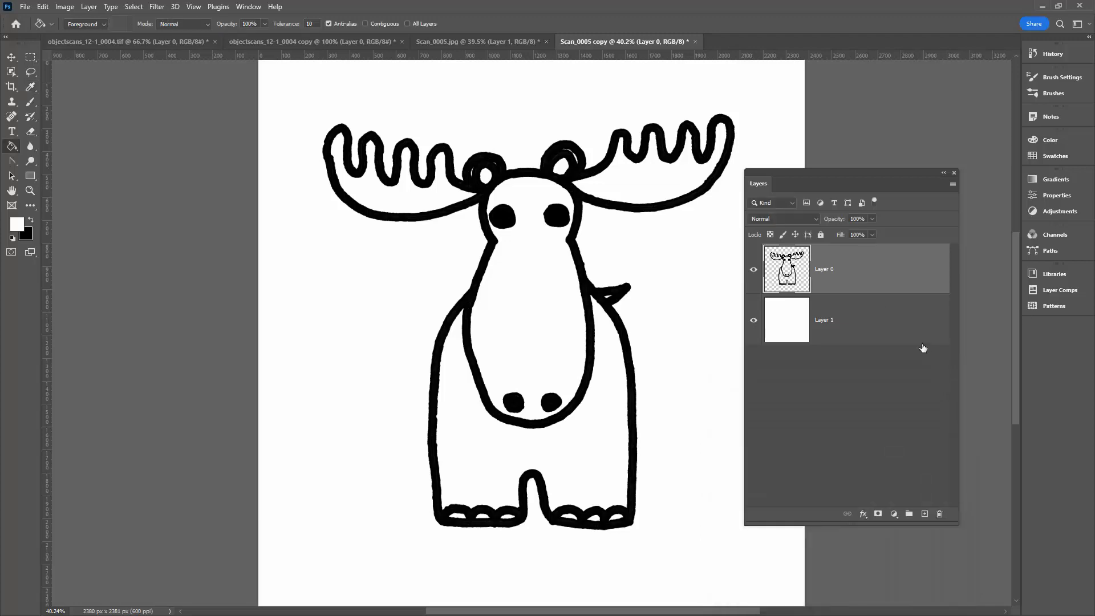